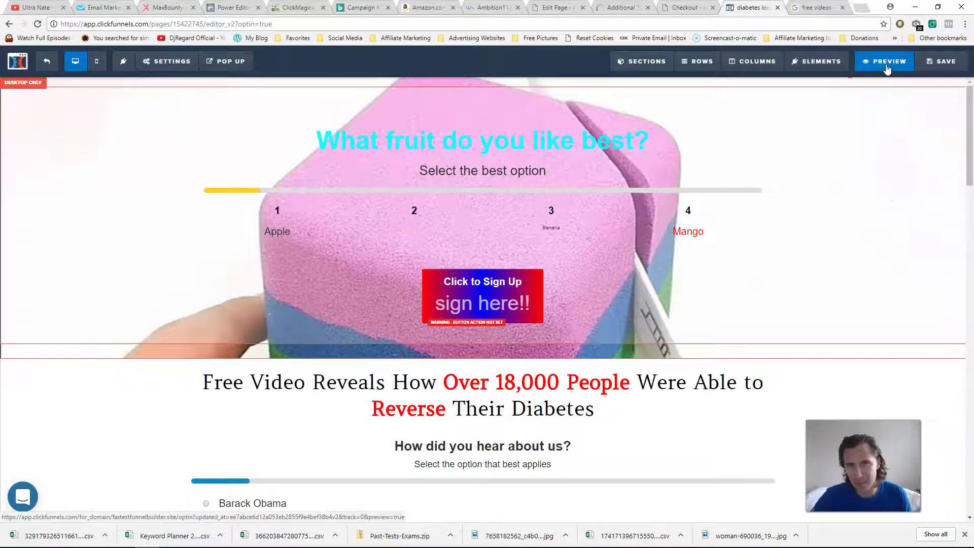
- Preview the page, then give the top section a semi-transparent blue background colour
left_click(887, 62)
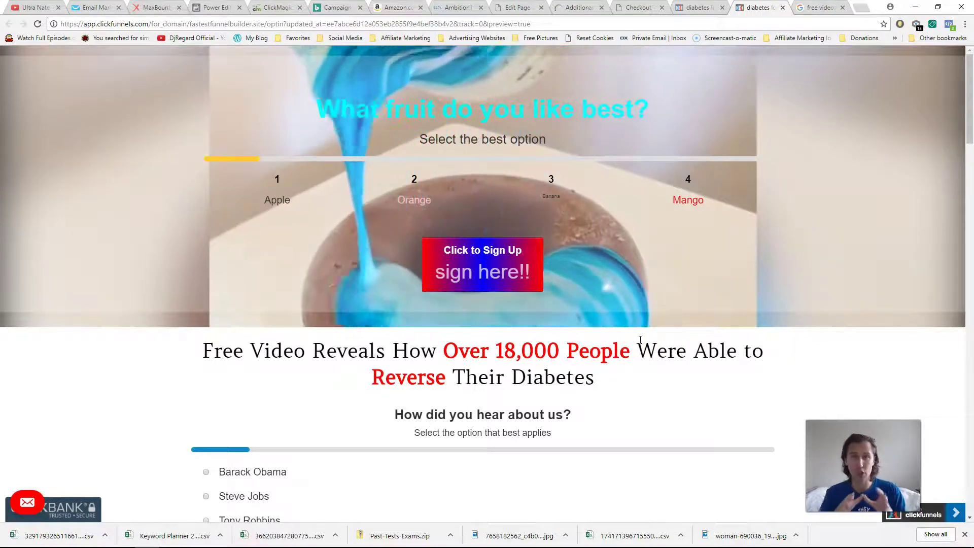
left_click(783, 7)
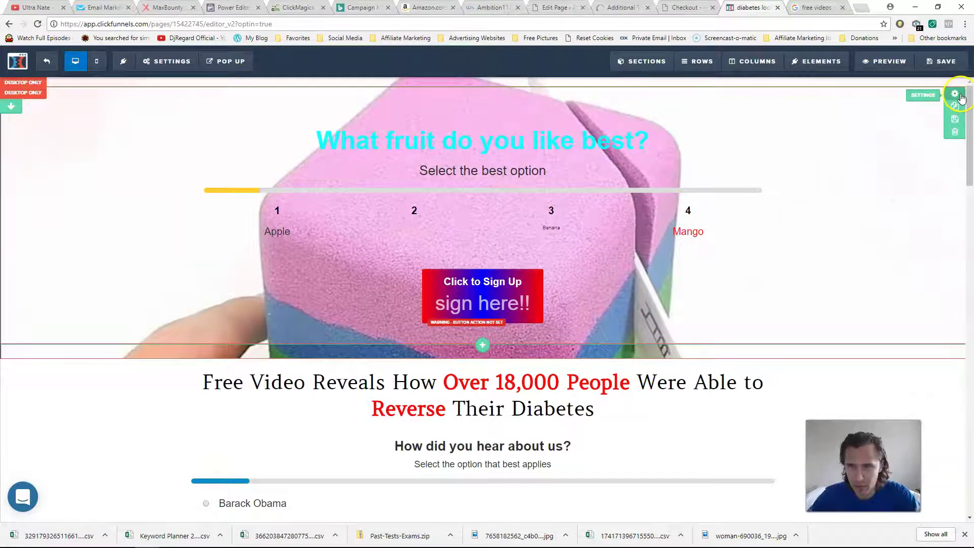
left_click(952, 98)
left_click(899, 308)
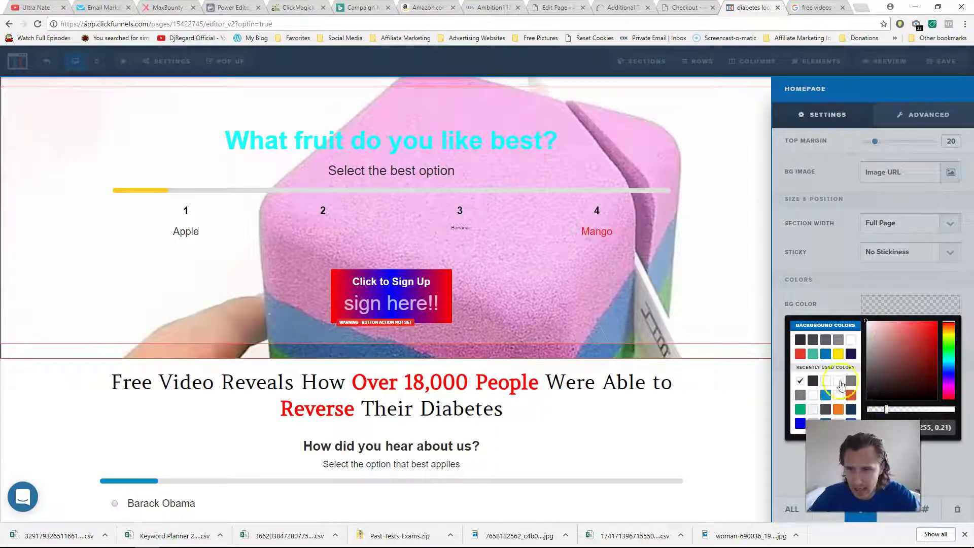
left_click(826, 354)
left_click_drag(888, 408, 911, 412)
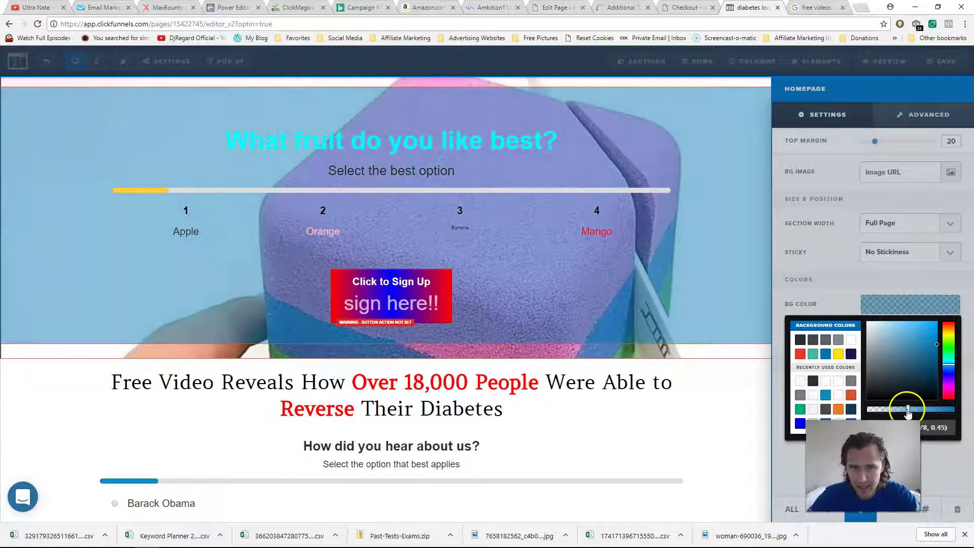
- Save the page and preview the blue-tinted top section live
left_click(678, 288)
left_click(936, 60)
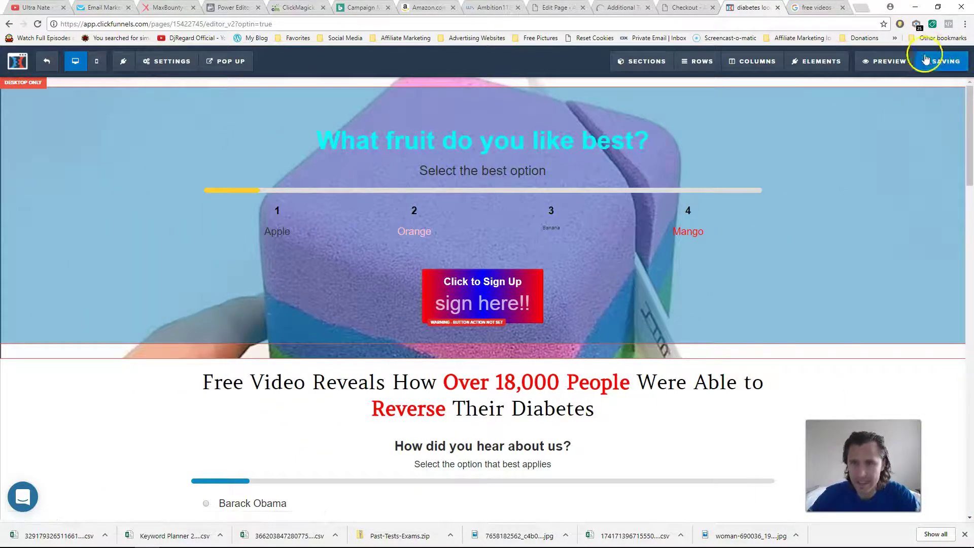
left_click(889, 62)
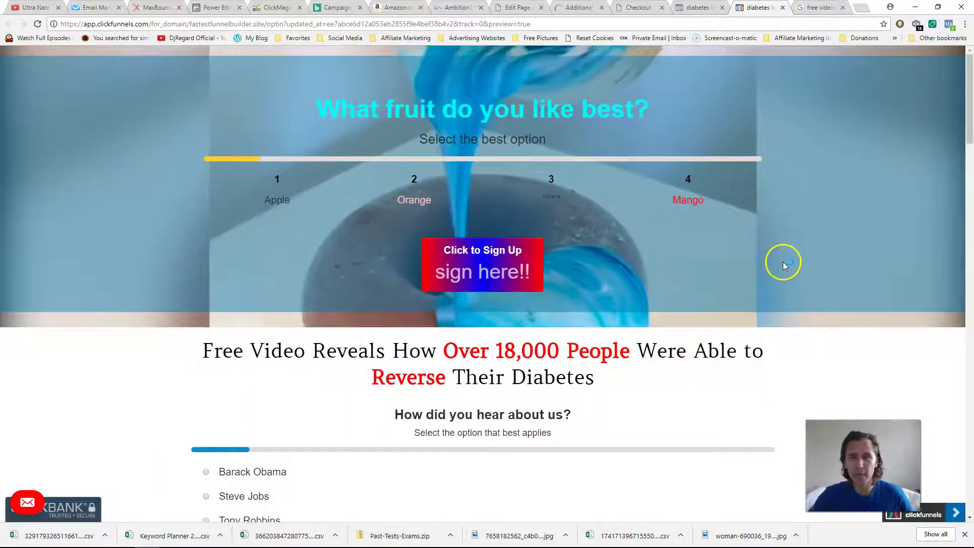
left_click(783, 8)
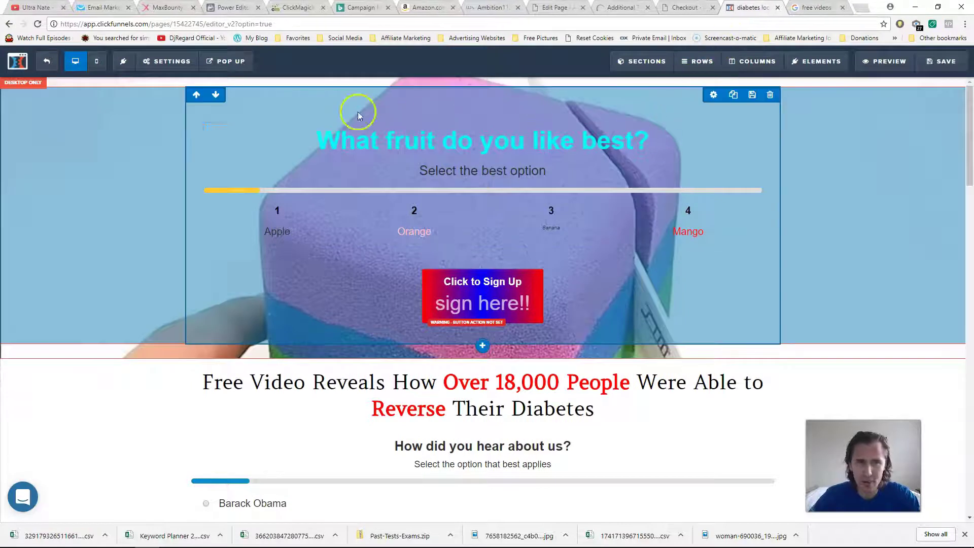
- Return to the Google 'free videos' results and highlight the Pexels Videos domain
left_click(815, 7)
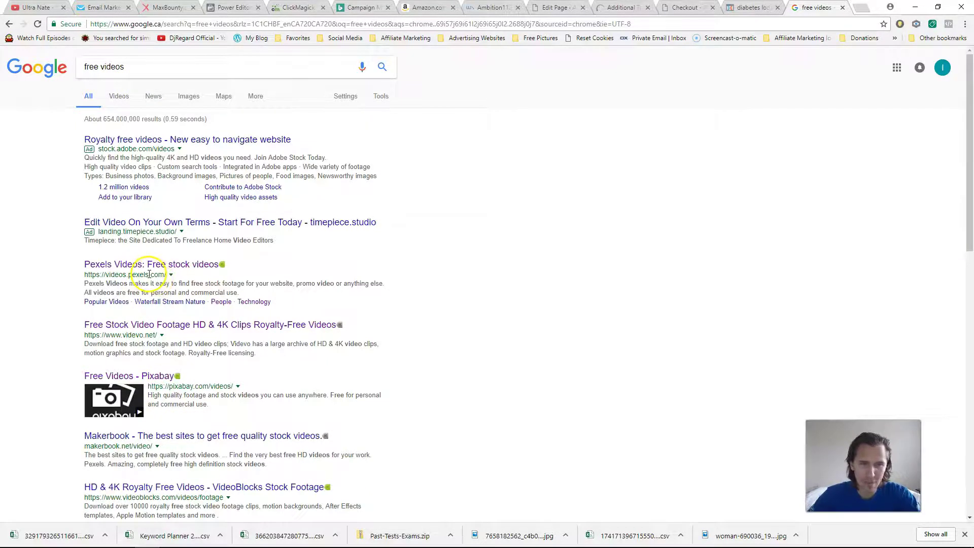
left_click_drag(149, 274, 140, 274)
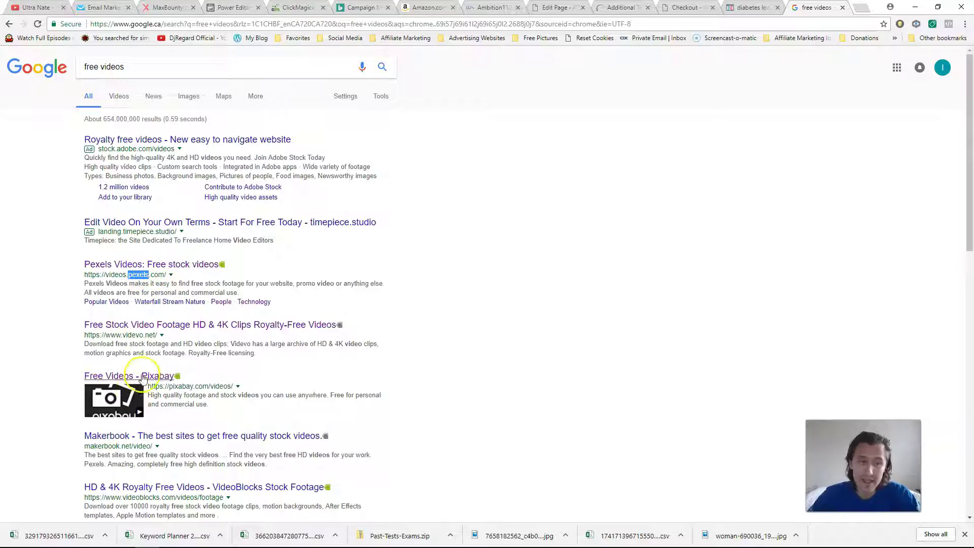
- Open Pexels Videos and browse the PEOPLE stock video results
left_click(126, 262)
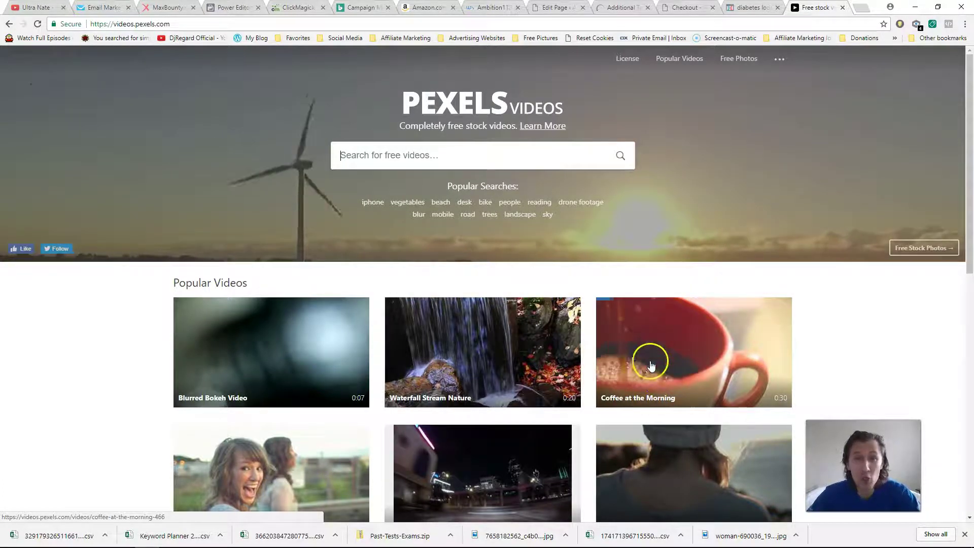
scroll(397, 359, "down", 7)
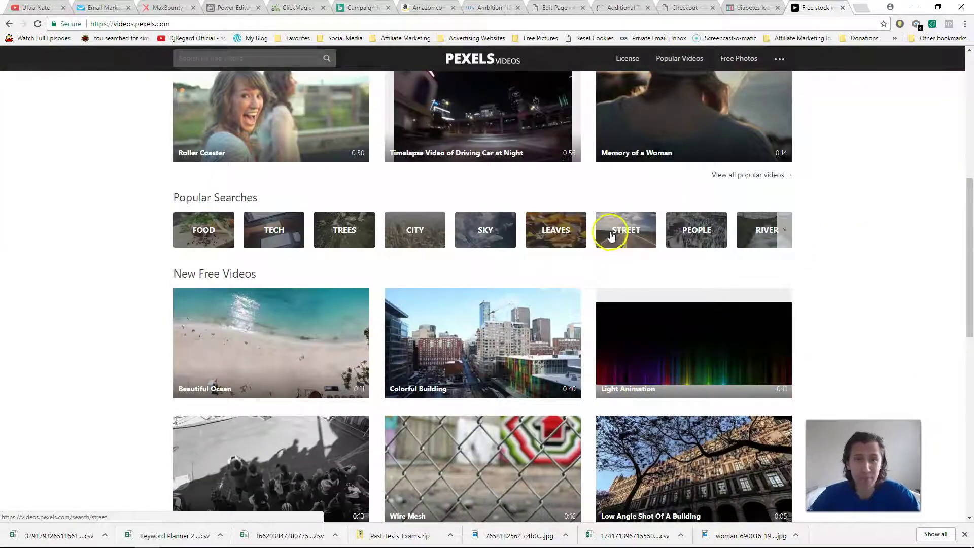
left_click(722, 230)
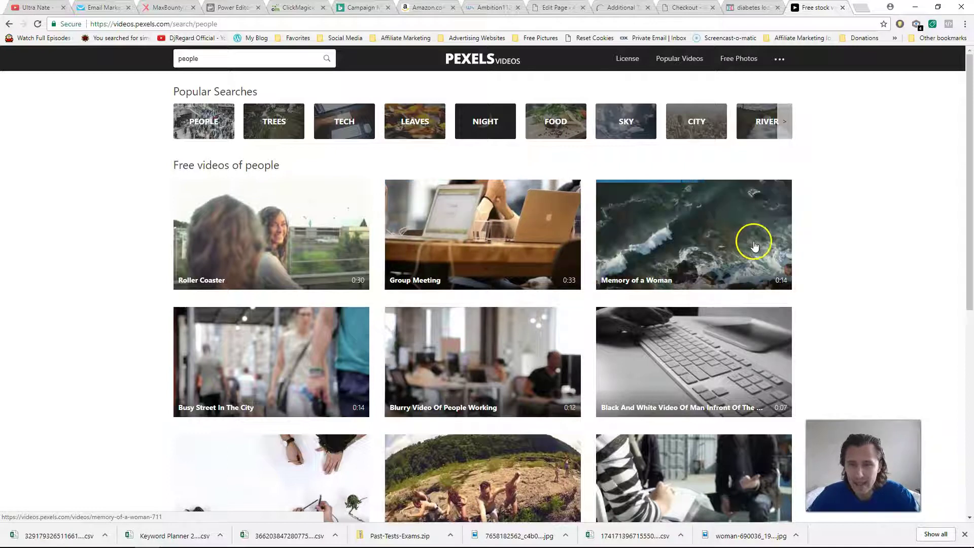
scroll(705, 345, "down", 4)
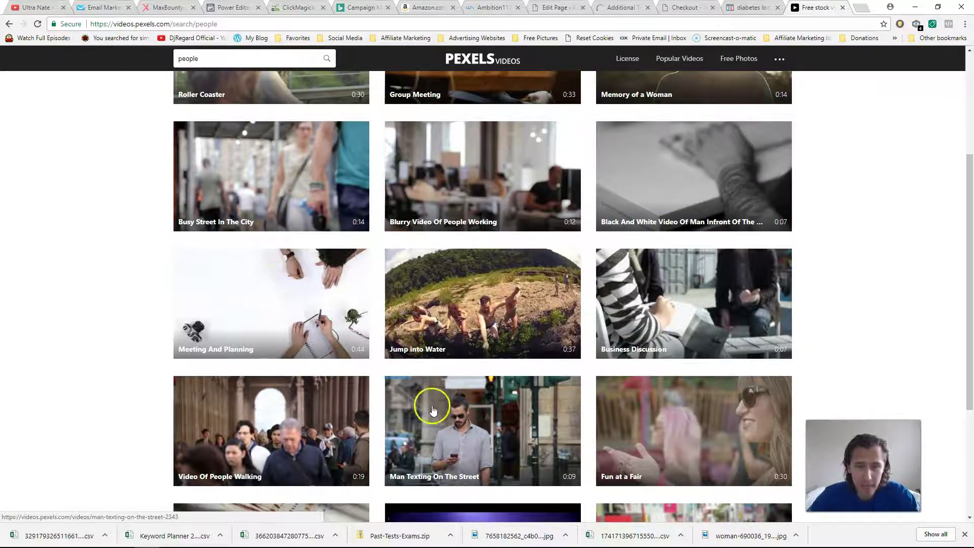
scroll(449, 365, "down", 4)
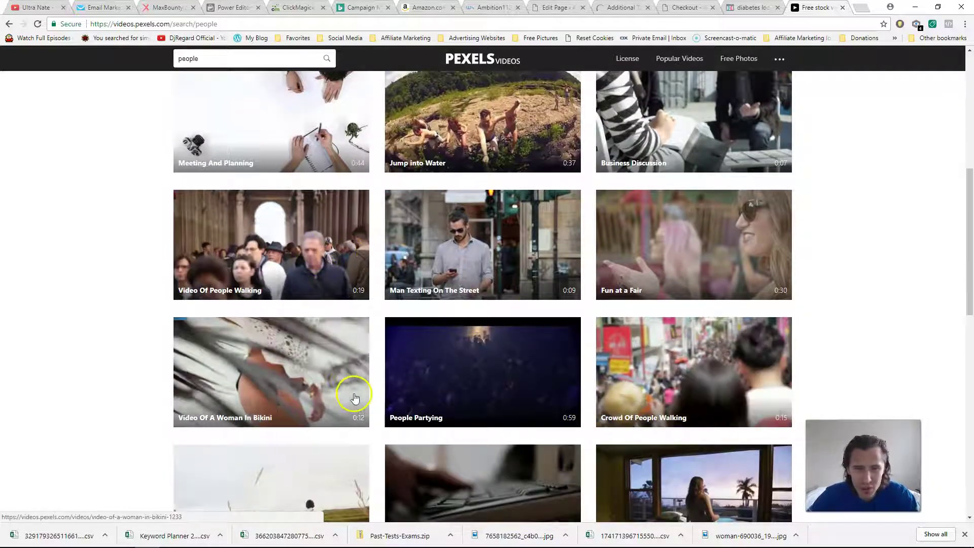
scroll(459, 289, "down", 4)
scroll(491, 372, "down", 4)
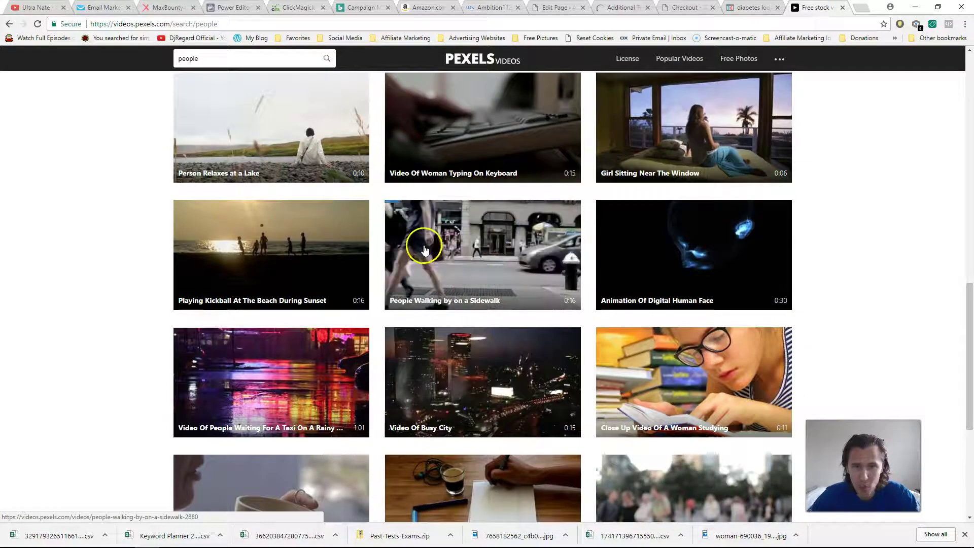
scroll(469, 213, "down", 4)
scroll(507, 203, "up", 3)
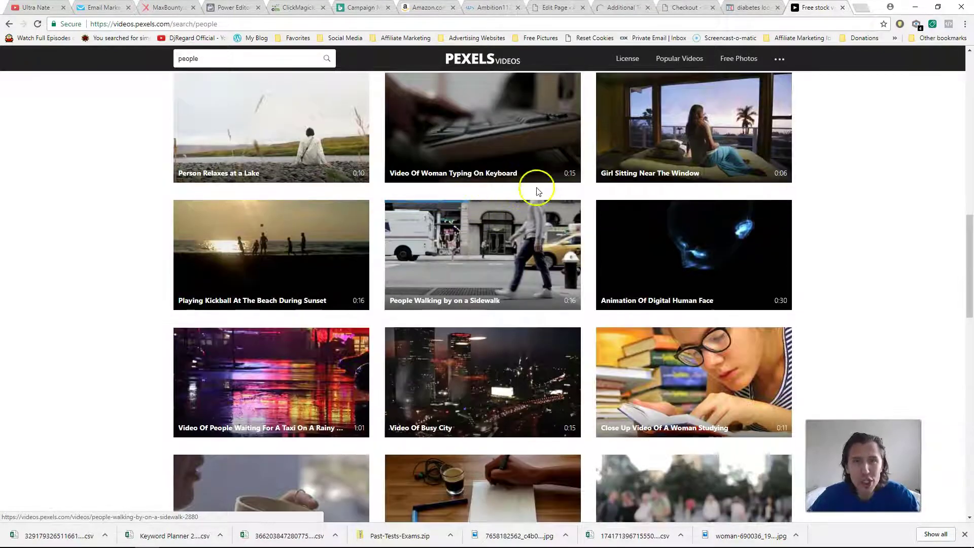
left_click_drag(969, 355, 968, 66)
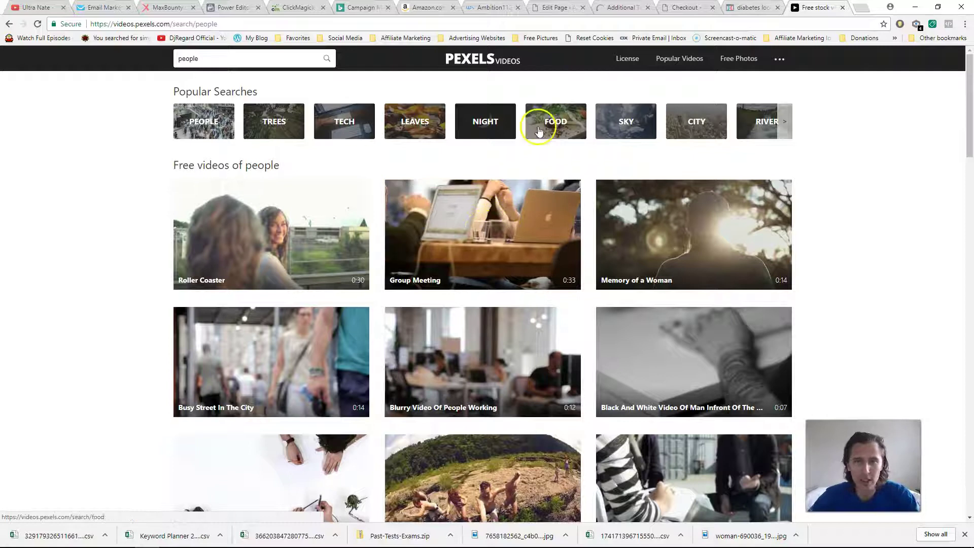
- Switch to the NIGHT video results and look through the clips
left_click(487, 123)
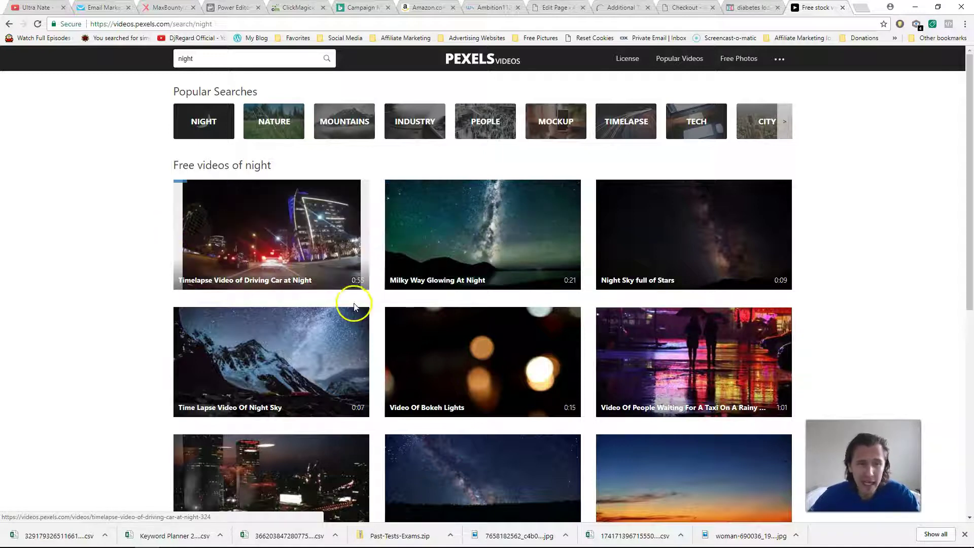
scroll(349, 314, "down", 4)
scroll(348, 314, "down", 4)
scroll(281, 221, "up", 4)
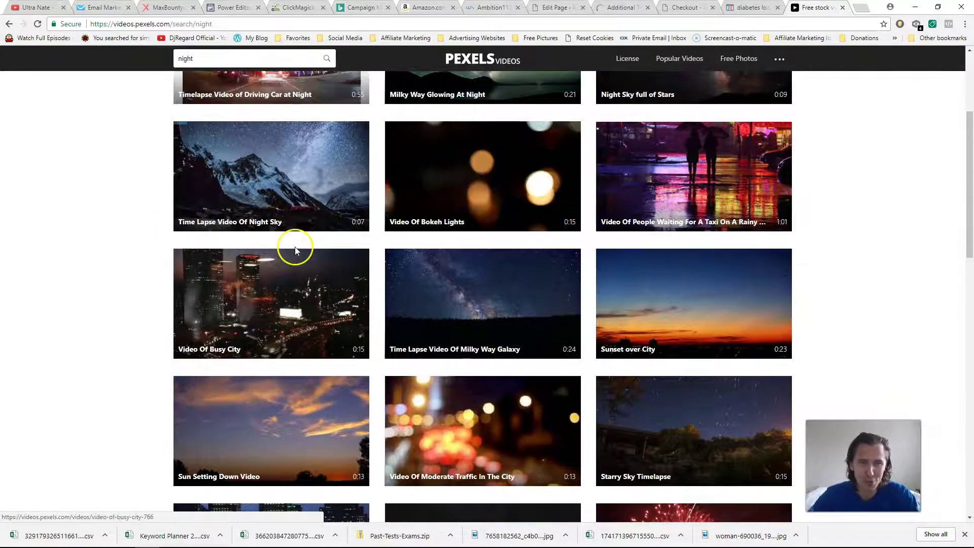
scroll(740, 348, "down", 4)
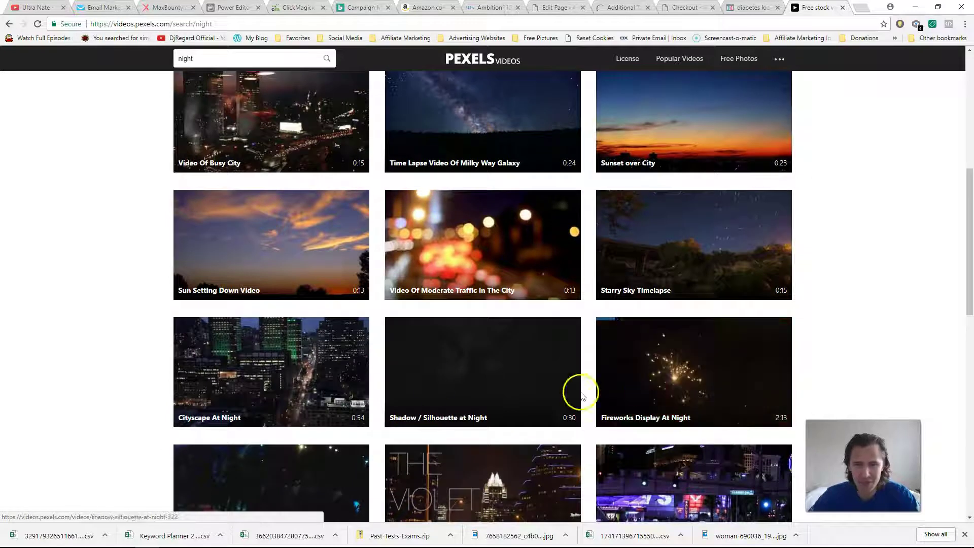
scroll(410, 384, "down", 4)
scroll(702, 276, "down", 4)
scroll(619, 276, "up", 18)
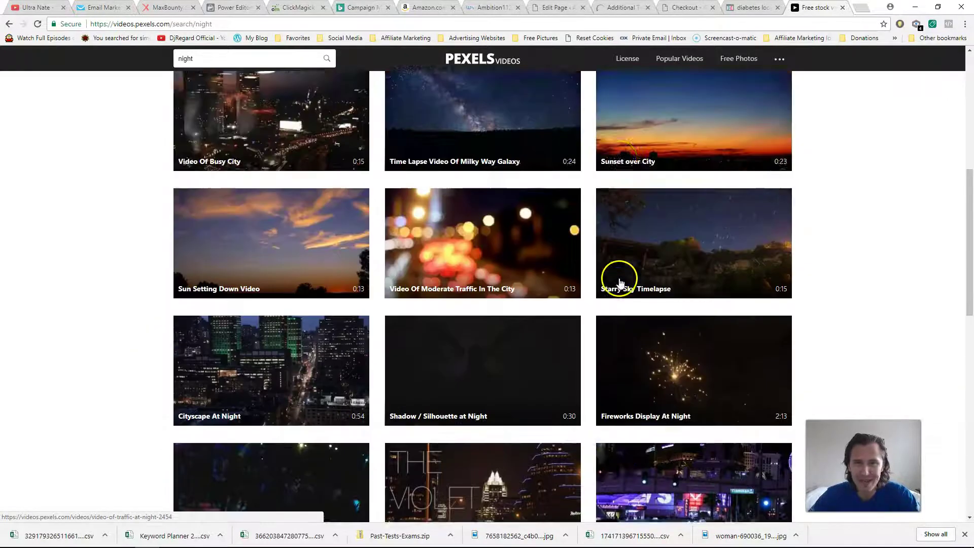
mouse_move(619, 276)
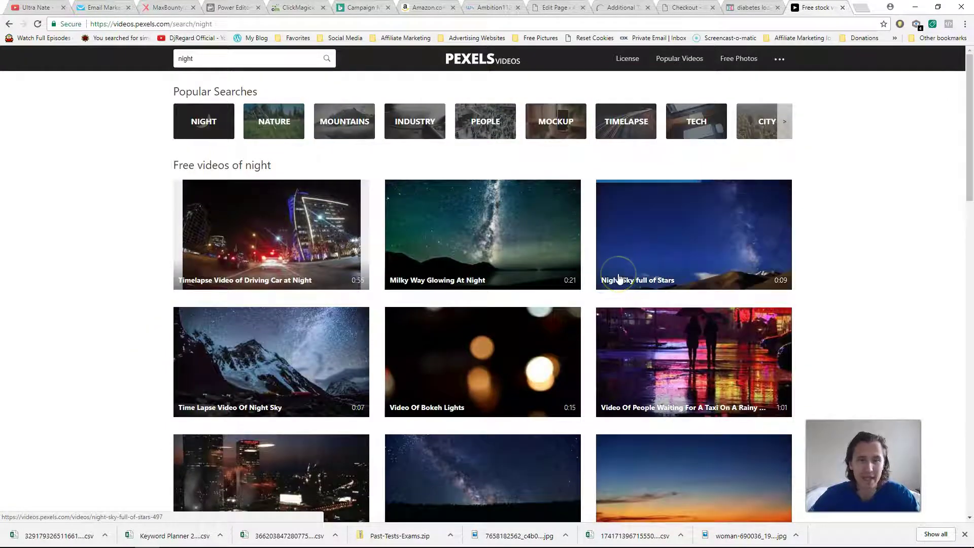
- Open the Milky Way Glowing At Night clip, check its free-use licence, and return to ClickFunnels
left_click(491, 220)
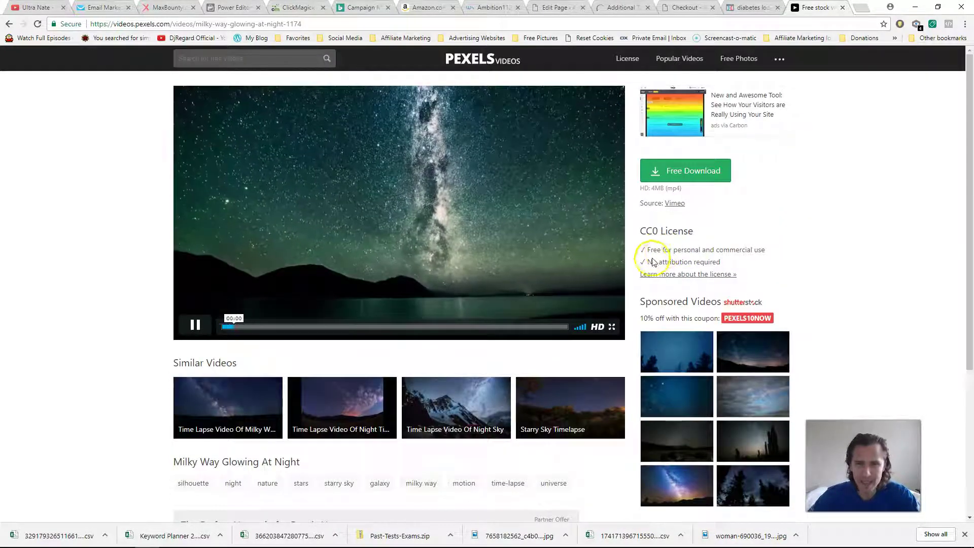
left_click_drag(650, 262, 706, 269)
left_click_drag(648, 250, 765, 249)
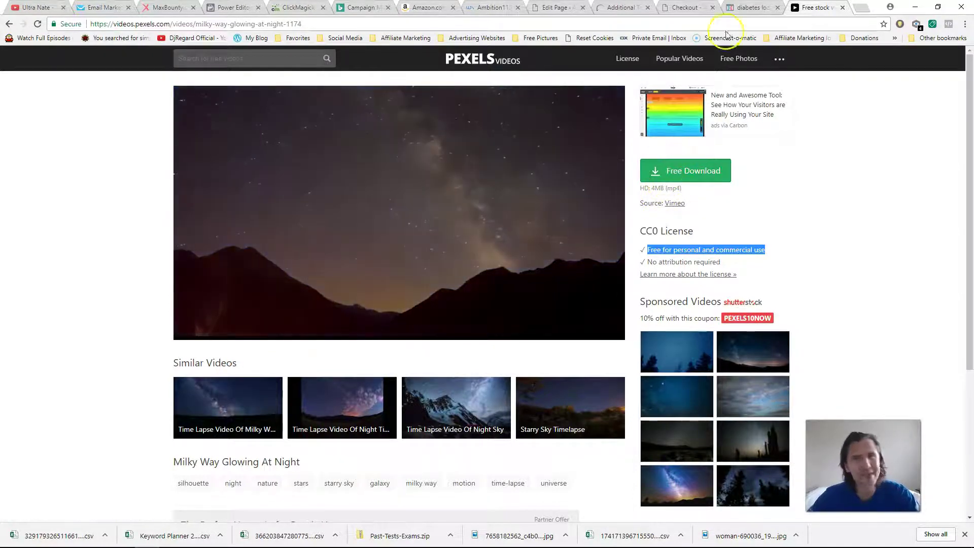
left_click(751, 8)
- Turn the page's background video off and back on, and select its YouTube URL
mouse_move(168, 61)
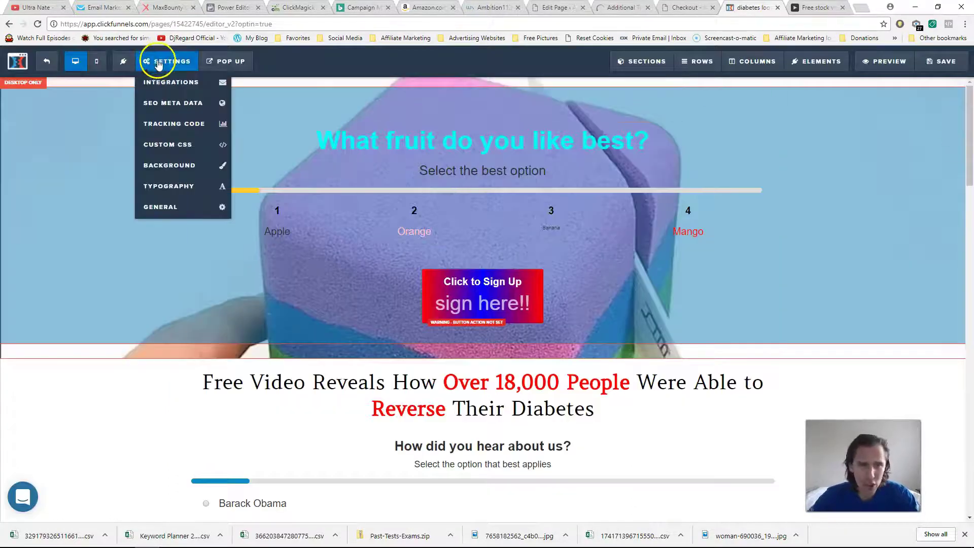
left_click(176, 174)
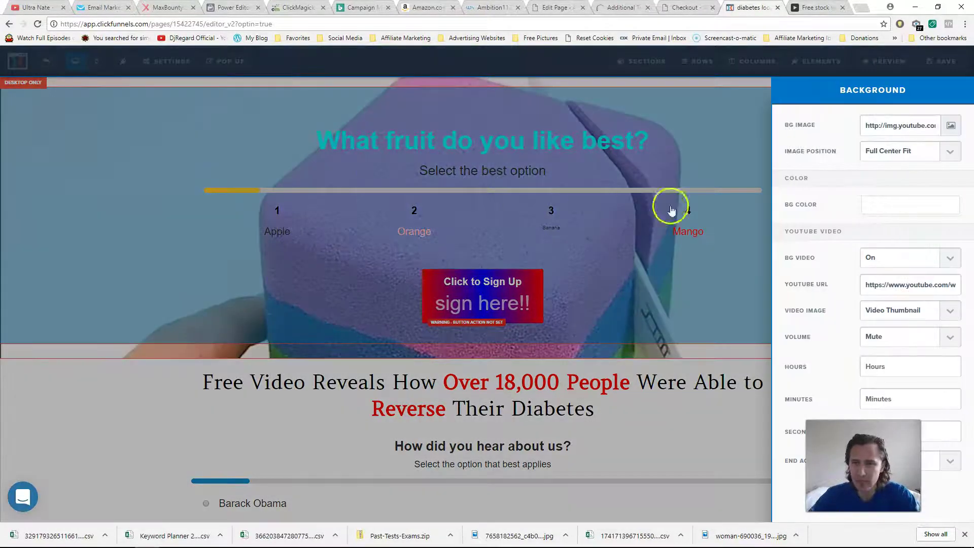
left_click(885, 259)
left_click(871, 274)
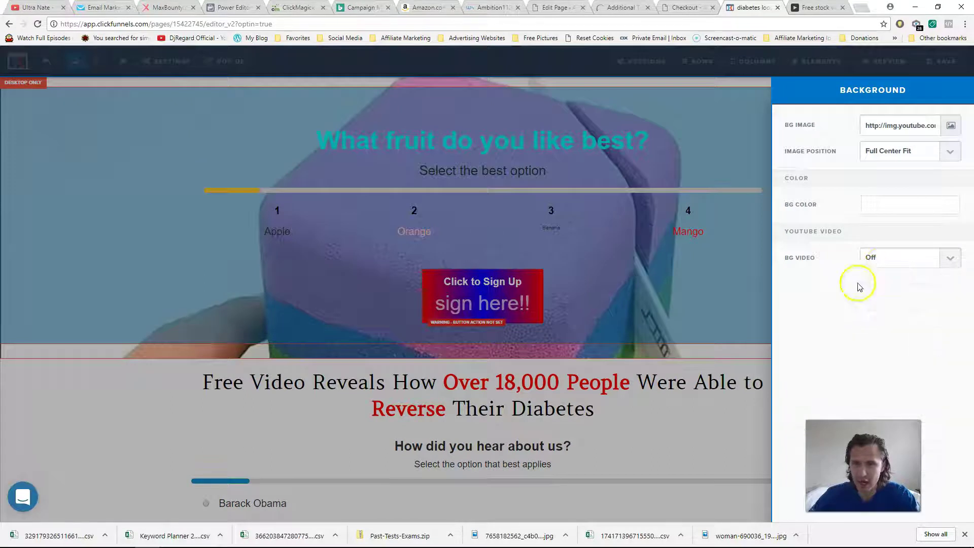
left_click(877, 258)
left_click(877, 283)
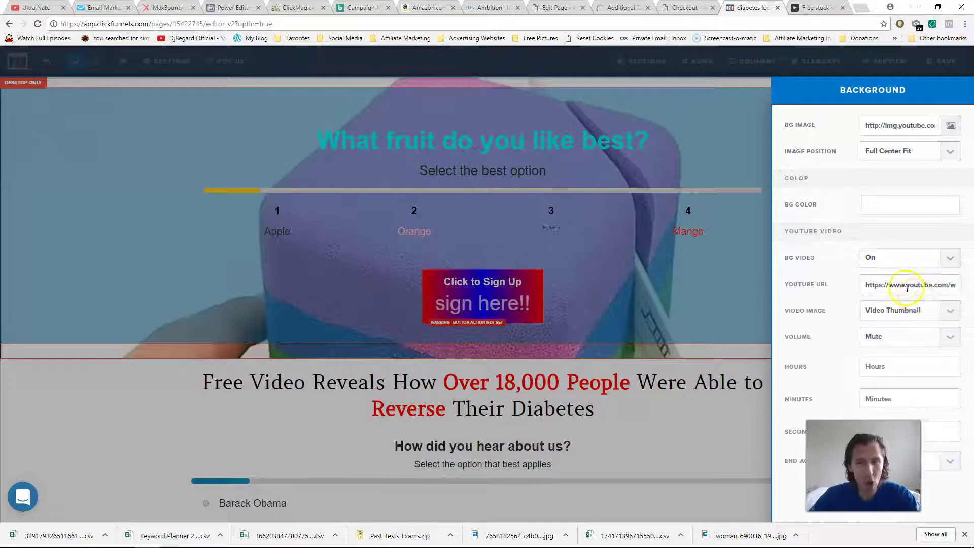
triple_click(895, 290)
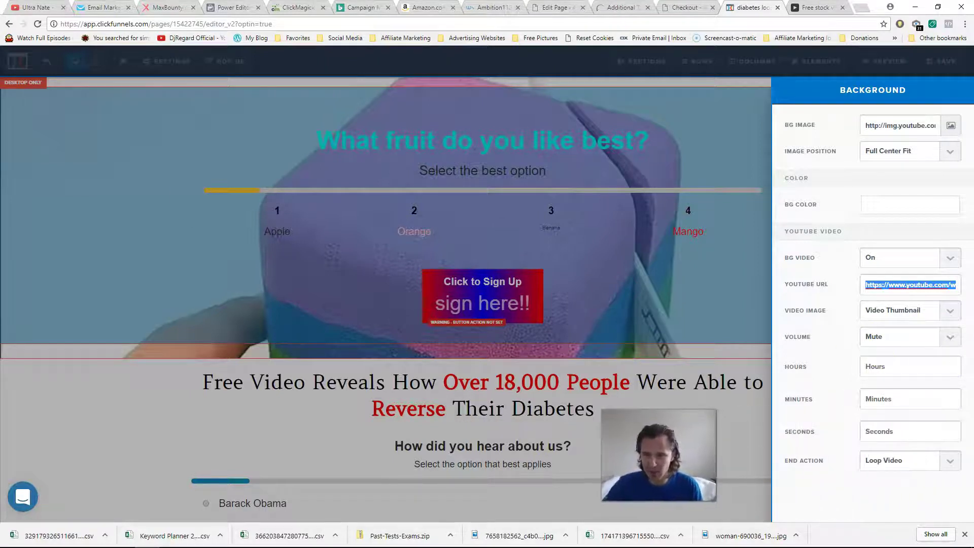
- Keep the background video muted and set Video Image to Video Thumbnail
left_click(908, 341)
left_click(899, 341)
left_click(899, 342)
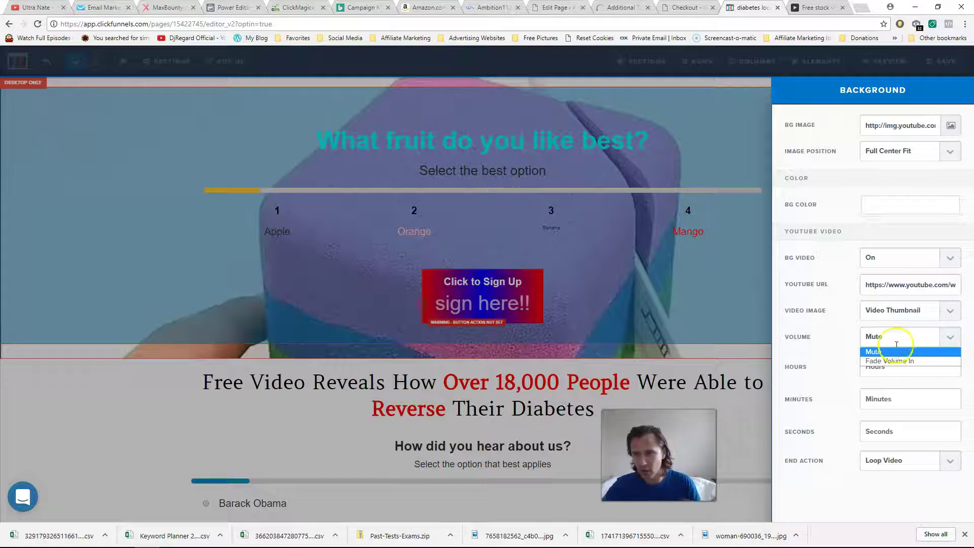
left_click(898, 339)
left_click(898, 311)
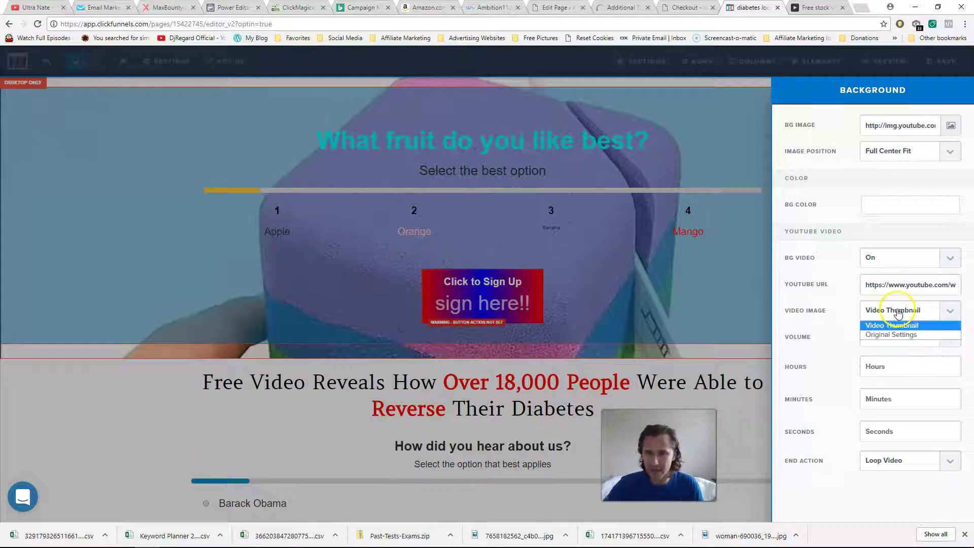
left_click(899, 335)
left_click(899, 310)
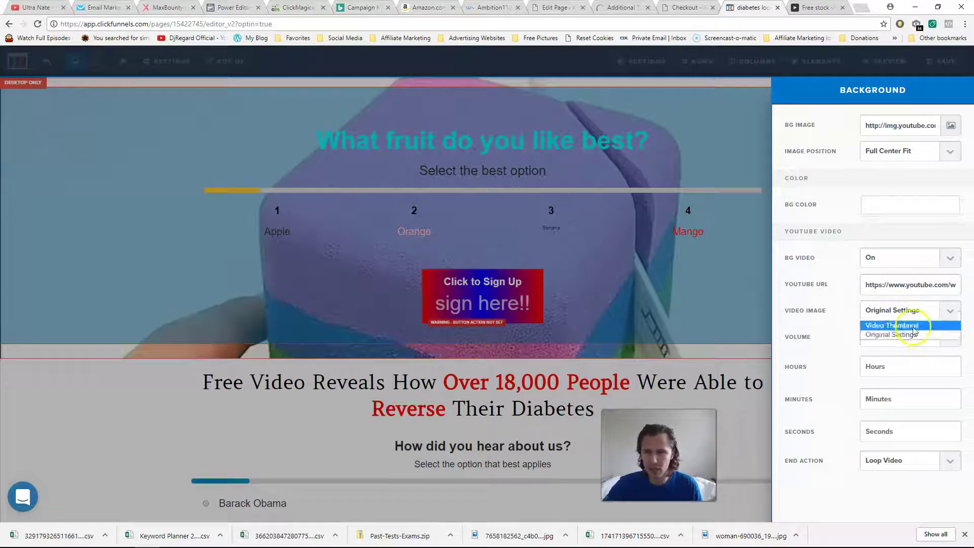
left_click(896, 325)
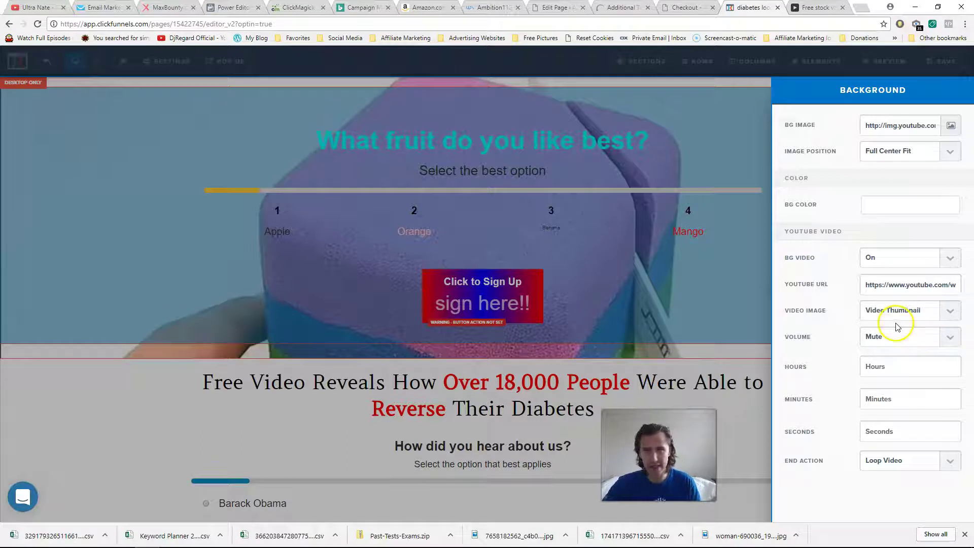
- Set the video's End Action to Loop Video after trying redirect, popup and hide
left_click(863, 462)
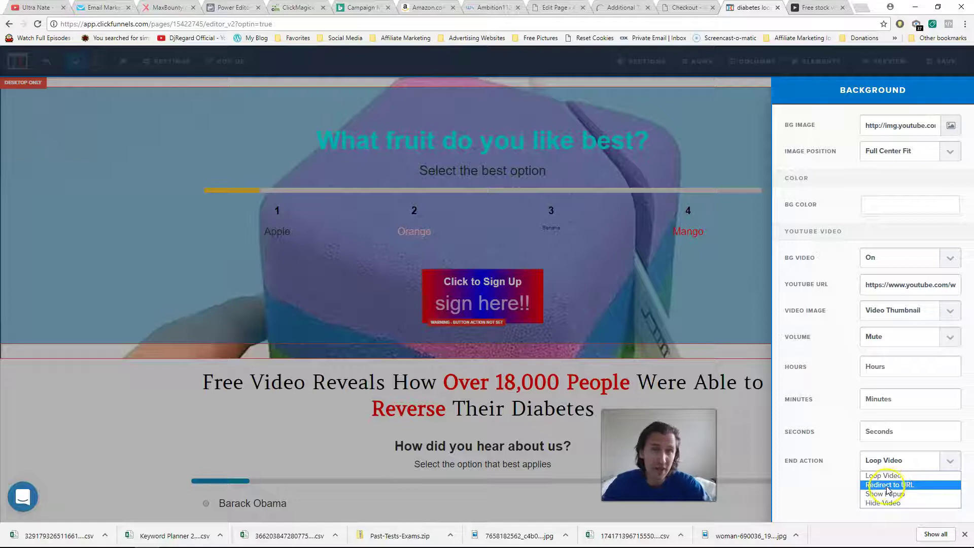
left_click(888, 486)
left_click(910, 460)
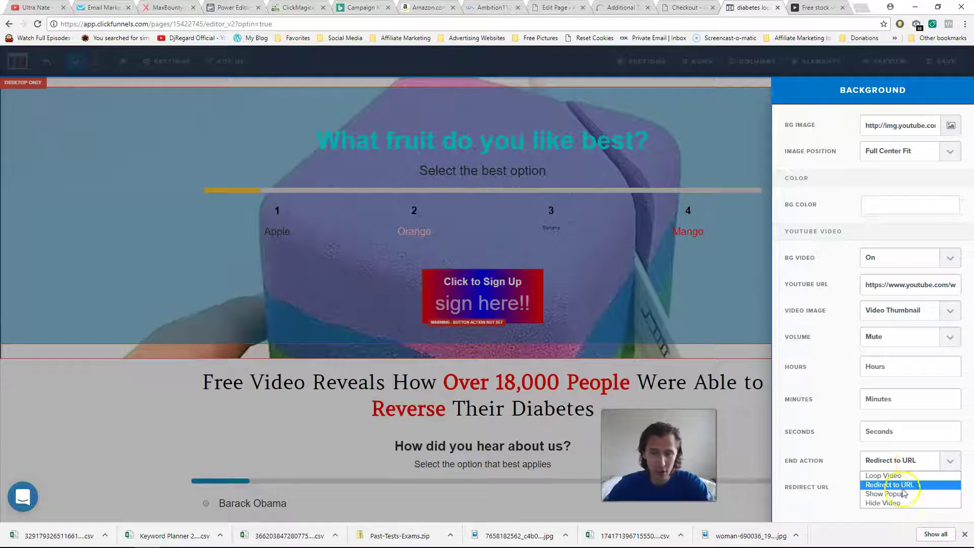
left_click(904, 494)
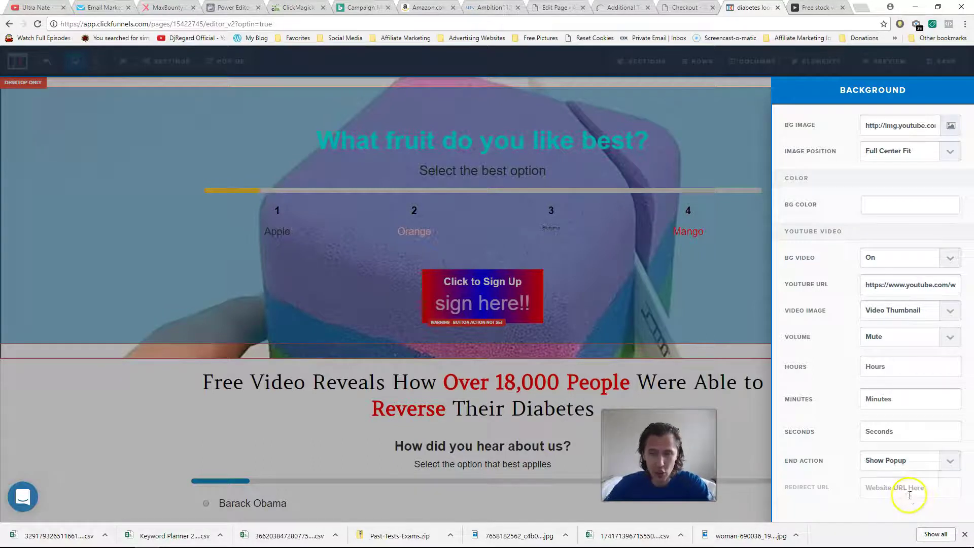
left_click(901, 462)
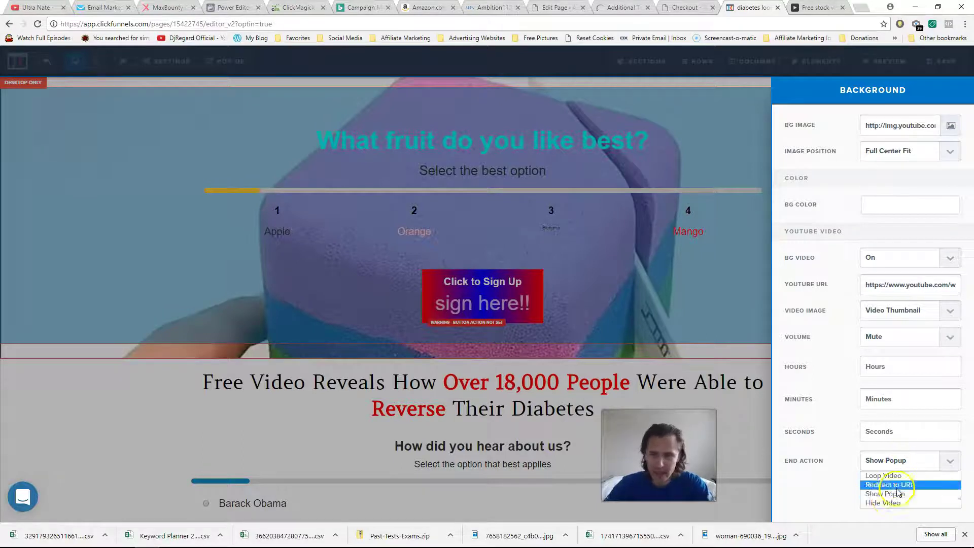
left_click(888, 504)
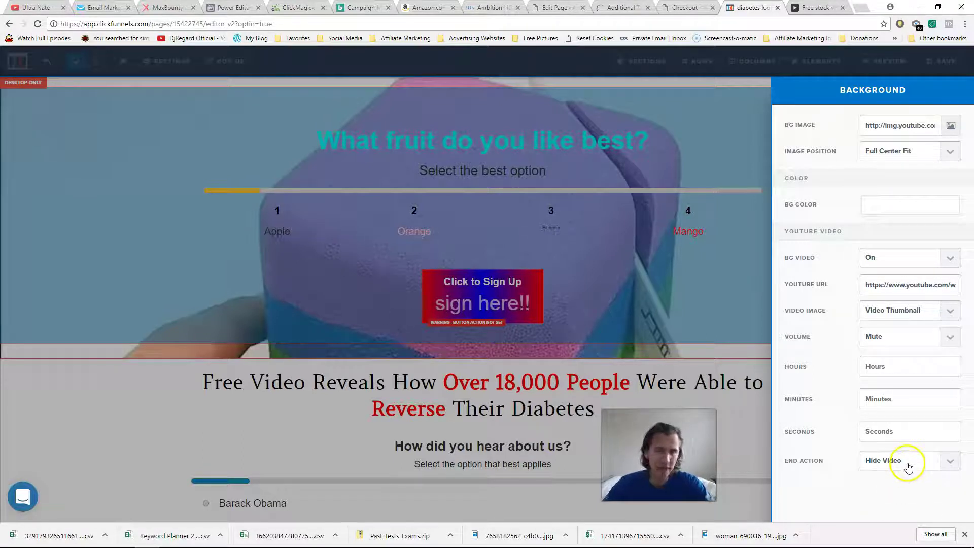
left_click(890, 462)
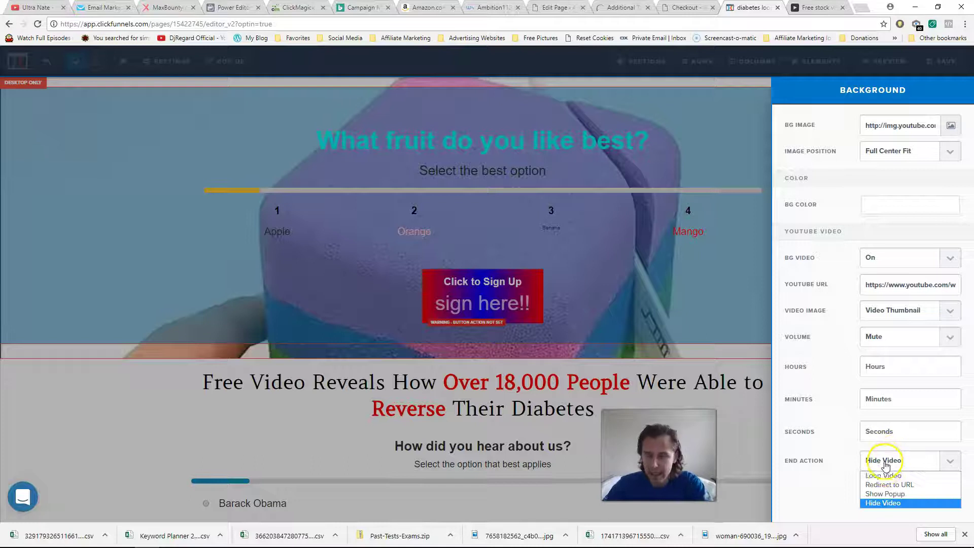
left_click(885, 474)
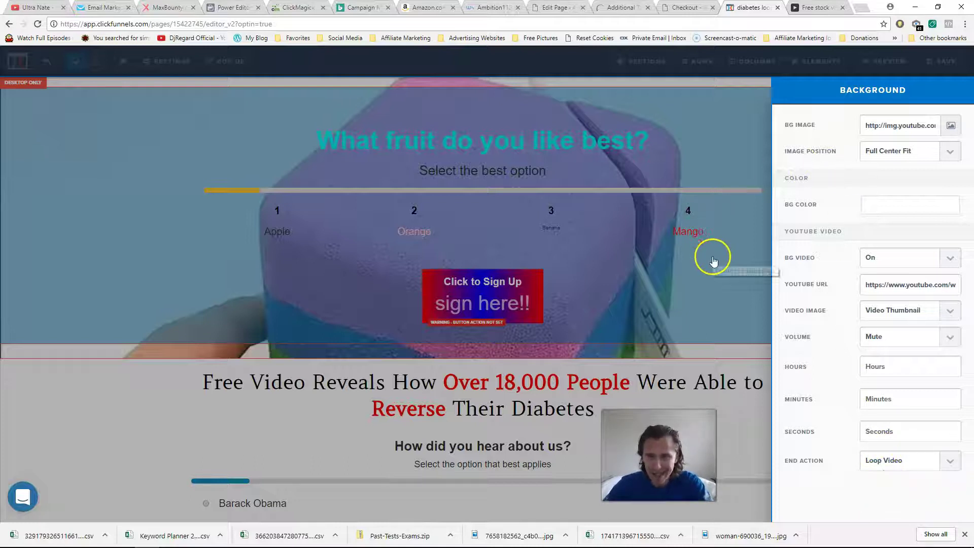
- Close the Background settings, view the live preview with the video playing, then close it
left_click(711, 292)
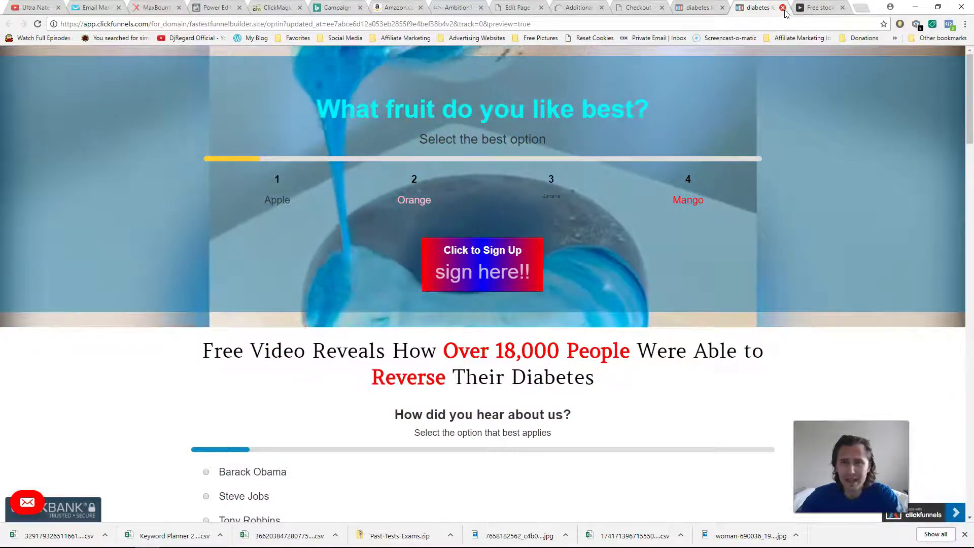
left_click(783, 7)
- Give the custom JavaScript section a fully opaque white background, after trying black and red
scroll(702, 200, "down", 4)
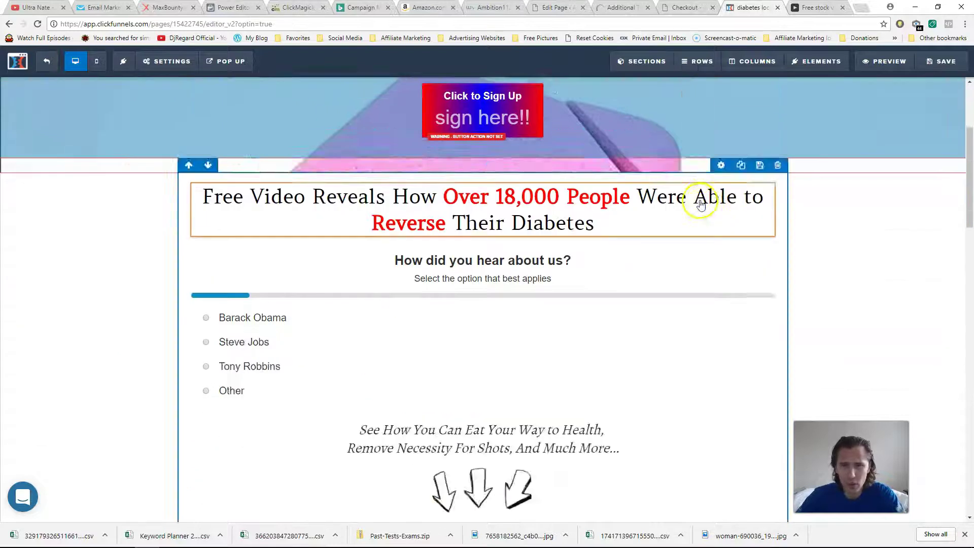
scroll(700, 200, "up", 4)
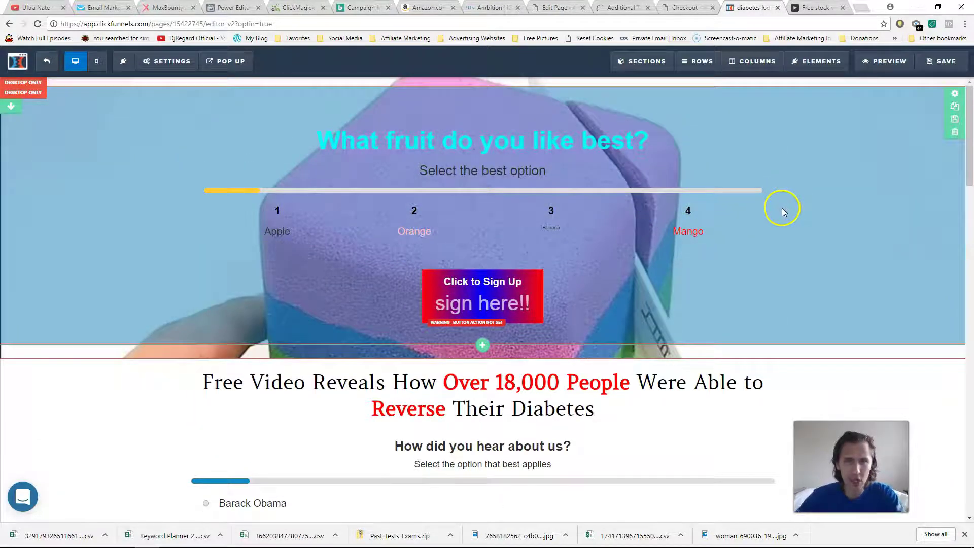
scroll(792, 203, "down", 8)
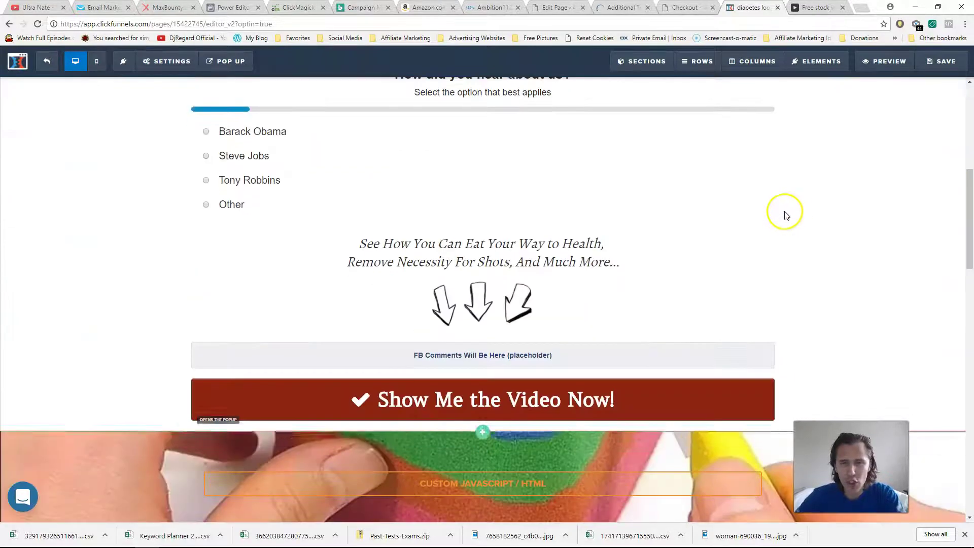
scroll(772, 263, "down", 7)
scroll(570, 290, "up", 4)
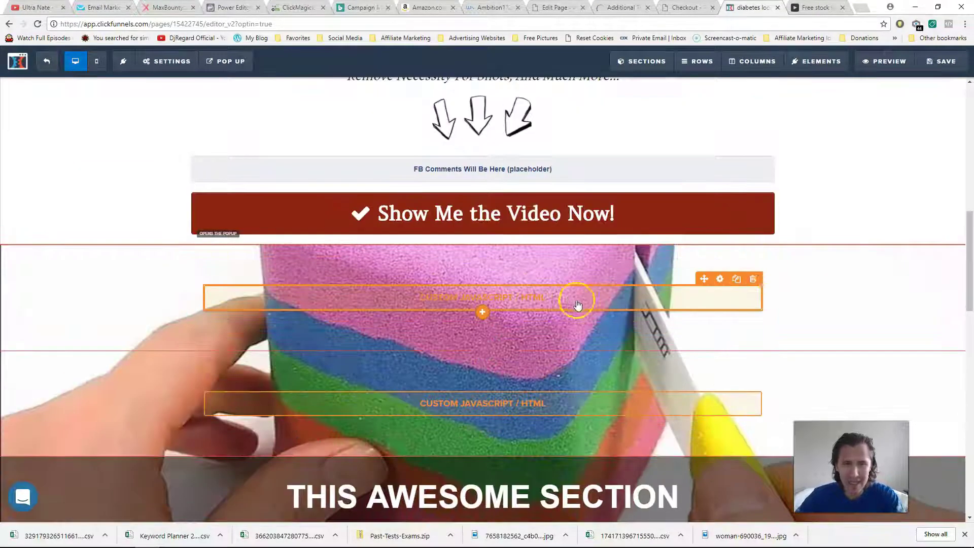
scroll(795, 264, "down", 4)
scroll(799, 244, "up", 4)
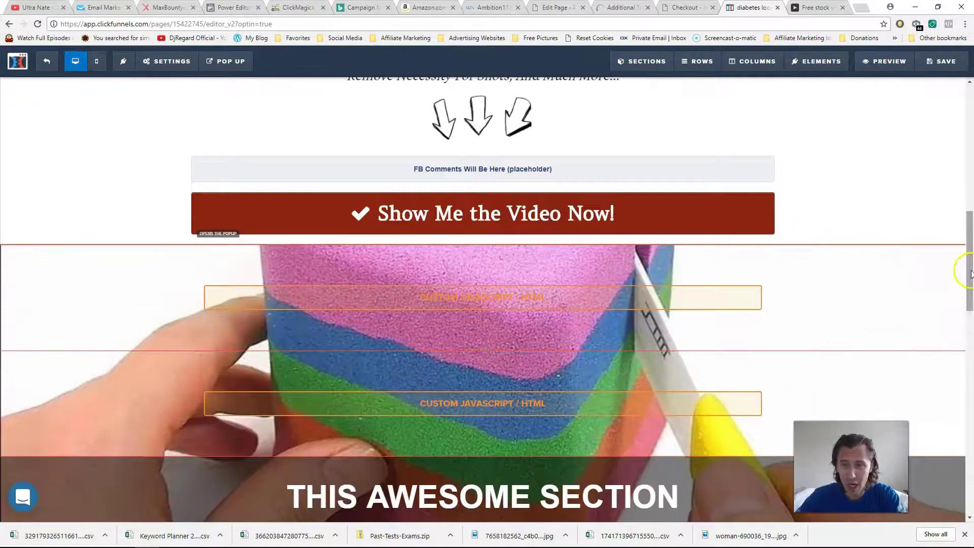
left_click(956, 252)
left_click(911, 304)
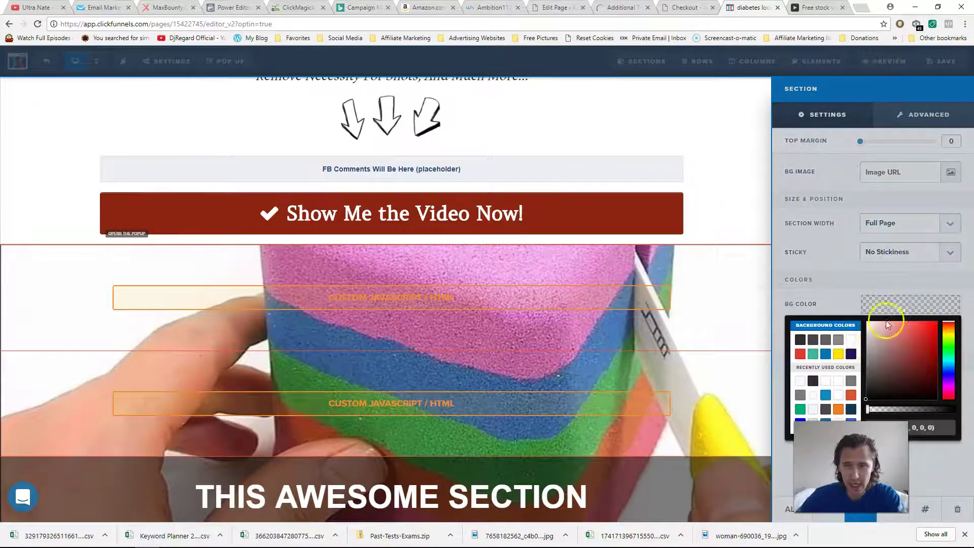
left_click(885, 409)
left_click_drag(894, 411, 962, 407)
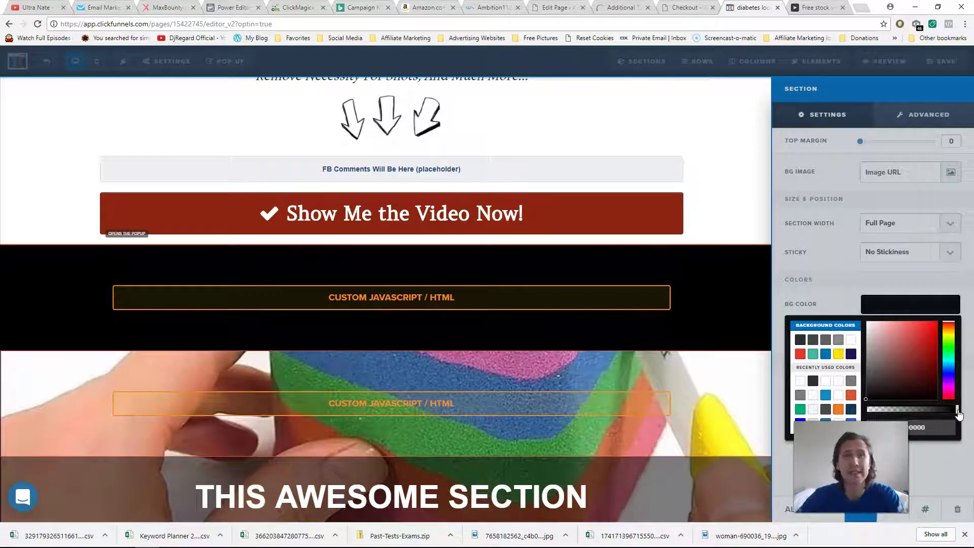
mouse_move(959, 415)
left_mouse_down()
mouse_move(939, 411)
mouse_move(959, 412)
left_mouse_up()
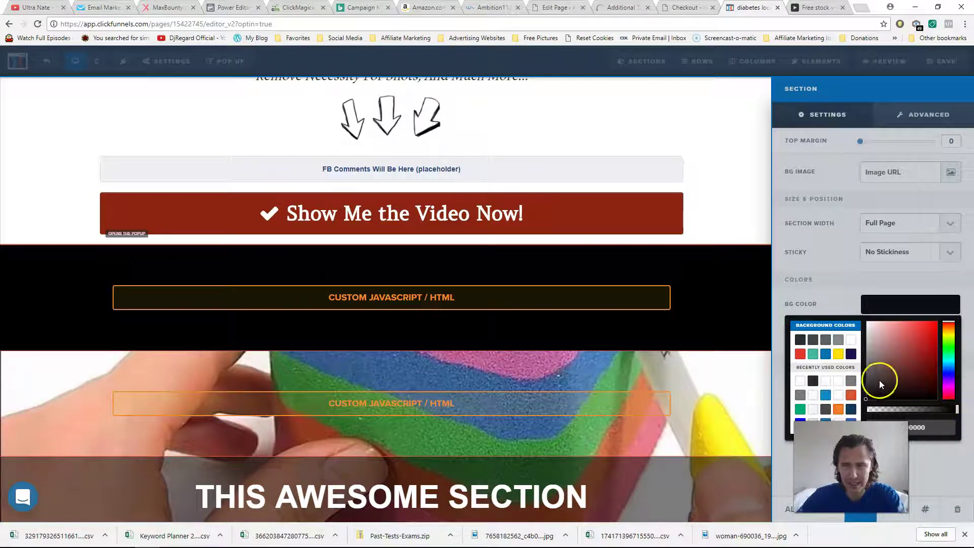
left_click_drag(879, 382, 930, 342)
left_click(850, 340)
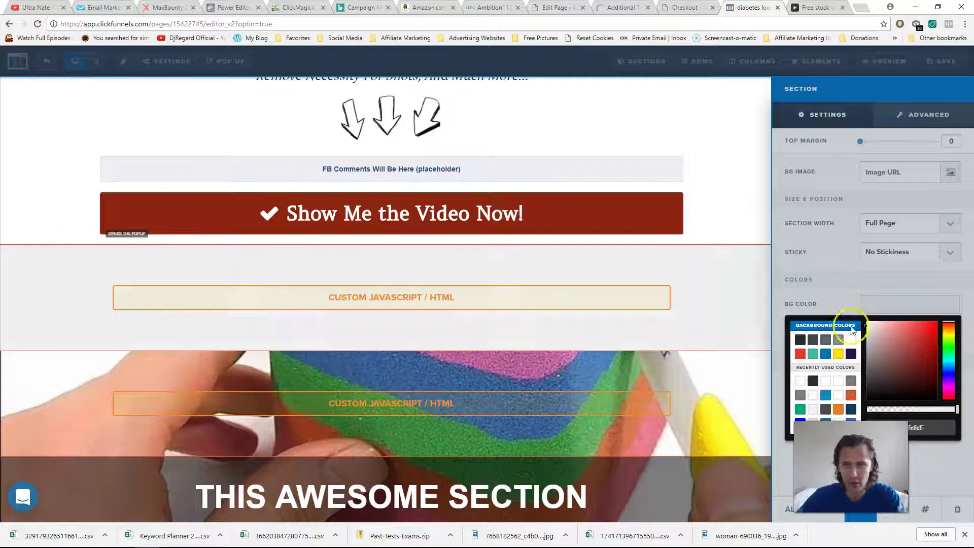
left_click(537, 198)
- Check that the Testimonials section's background stays solid white
scroll(743, 278, "up", 7)
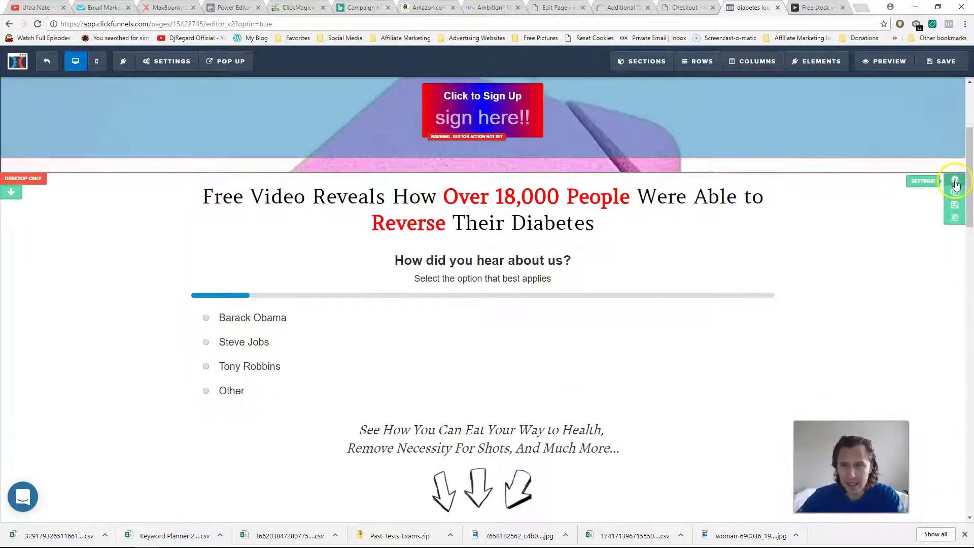
left_click(953, 183)
left_click(943, 306)
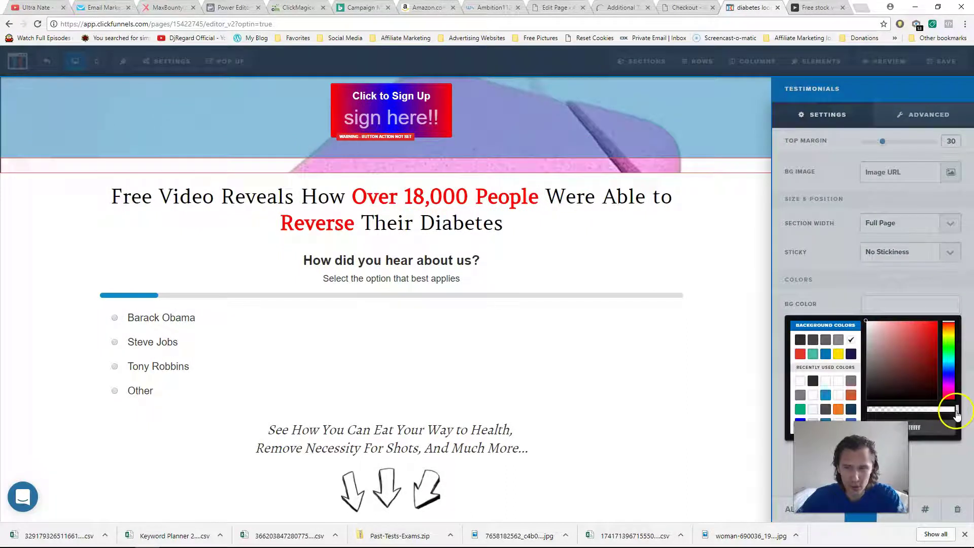
mouse_move(959, 414)
left_mouse_down()
mouse_move(909, 397)
mouse_move(970, 406)
left_mouse_up()
left_click(626, 276)
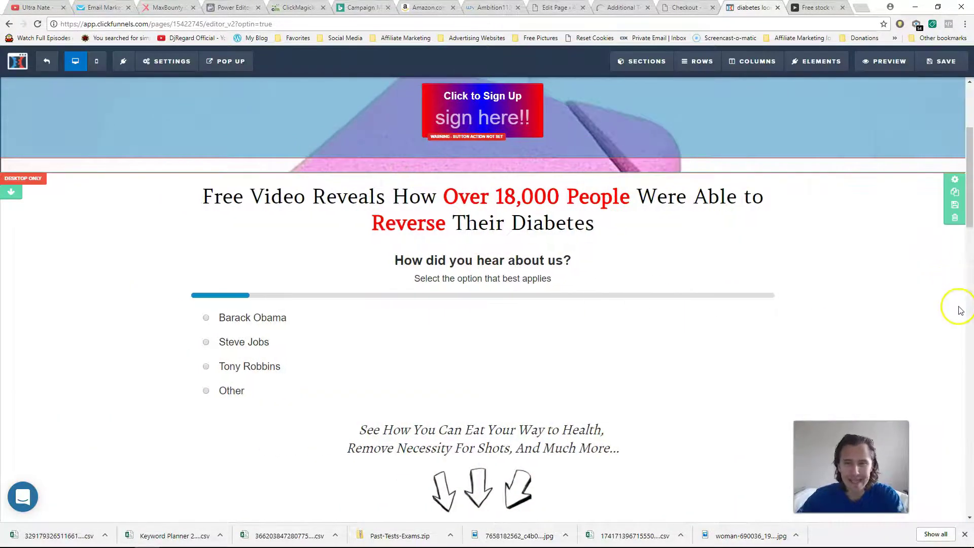
scroll(959, 317, "up", 3)
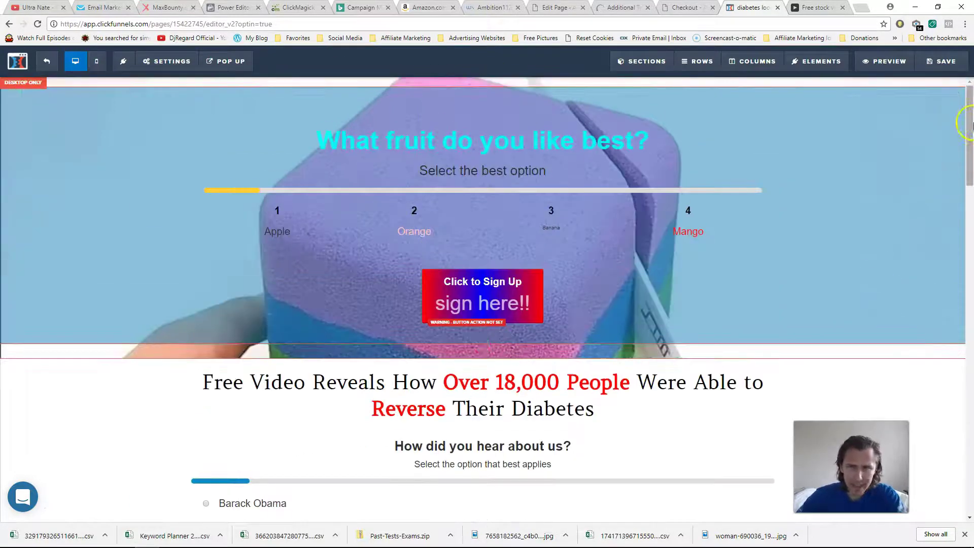
left_click(953, 96)
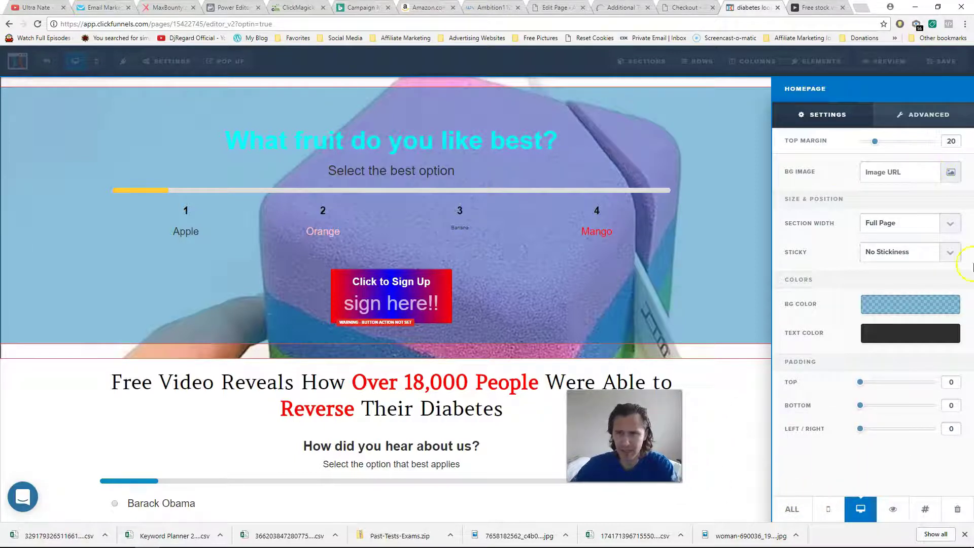
left_click(583, 167)
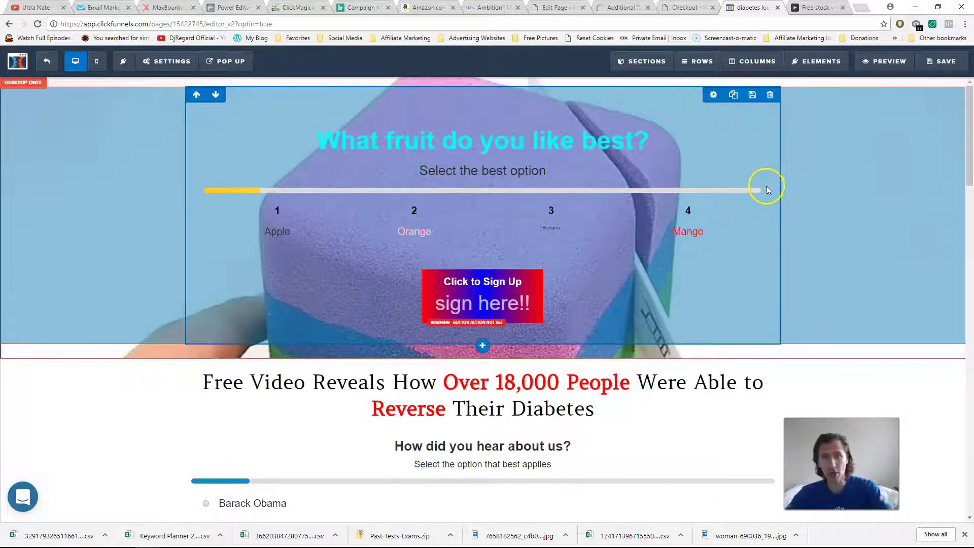
scroll(811, 187, "down", 3)
scroll(791, 167, "down", 3)
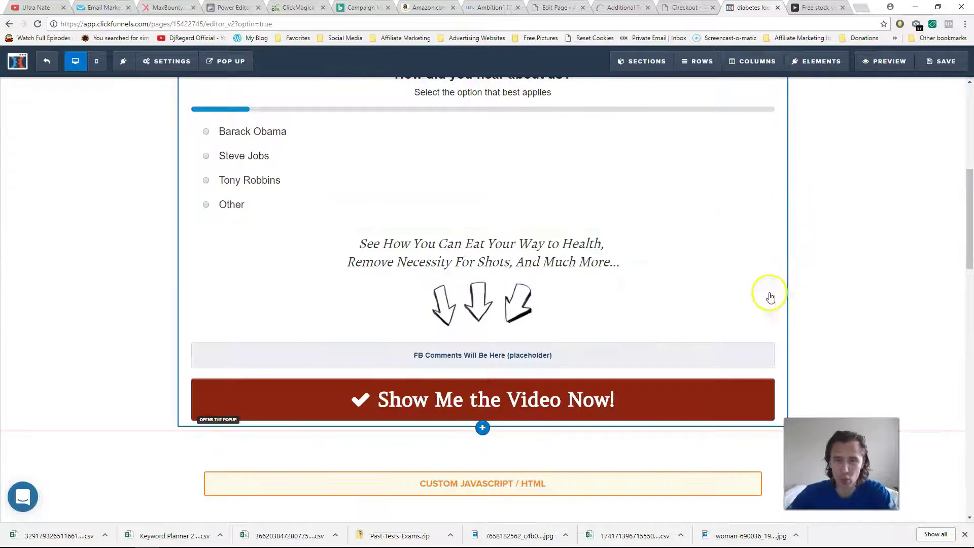
scroll(837, 277, "down", 6)
scroll(570, 285, "down", 3)
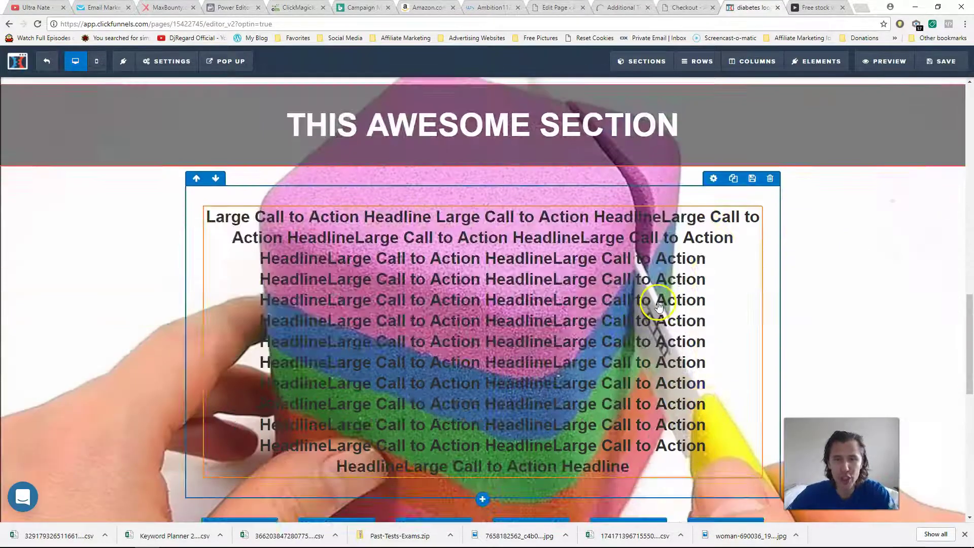
scroll(812, 355, "down", 6)
scroll(838, 329, "up", 7)
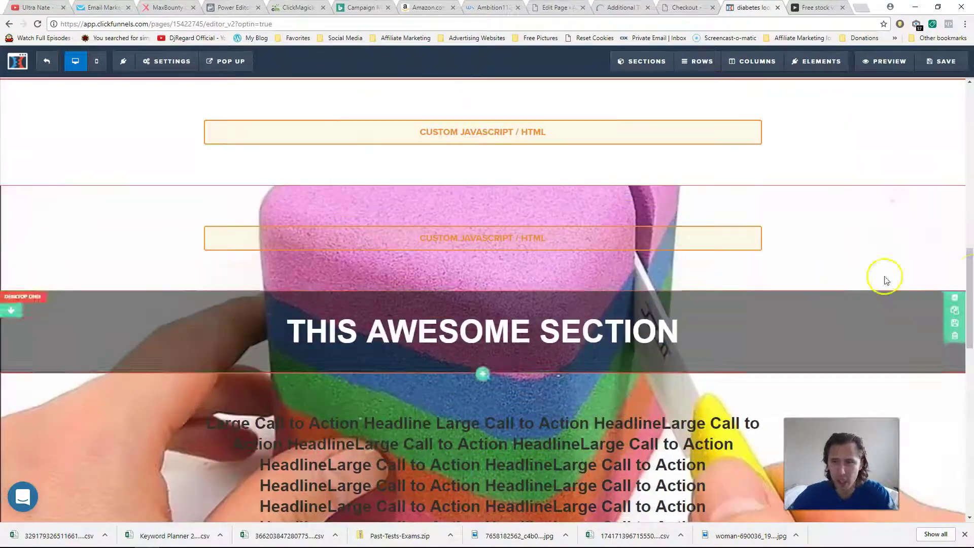
left_click_drag(971, 279, 962, 131)
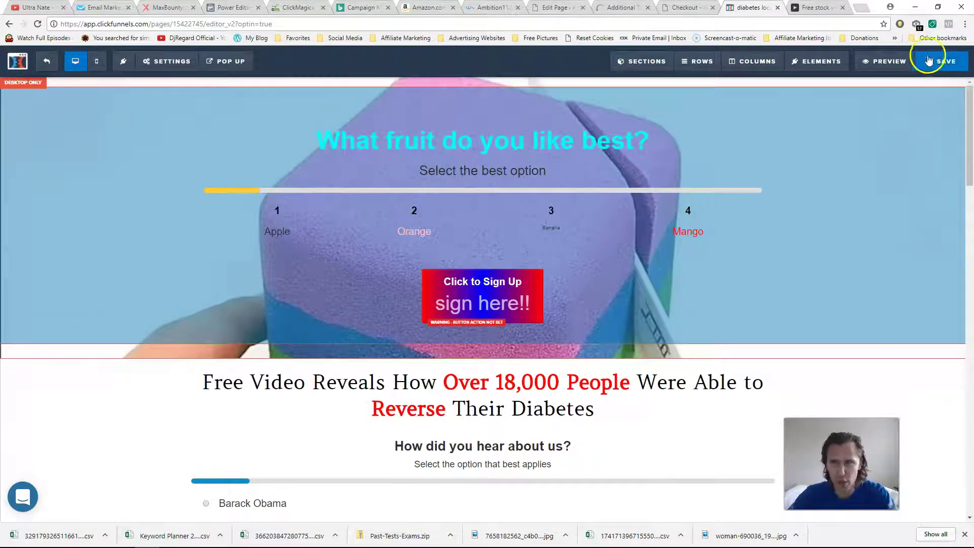
- Save the page from the top toolbar, keeping the muted looping video and solid sections
left_click(941, 61)
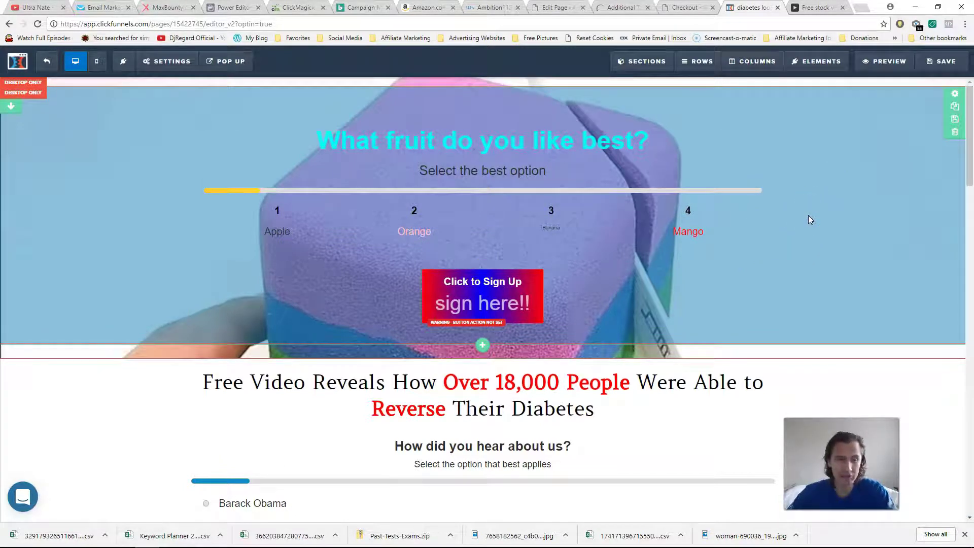
left_click(822, 215)
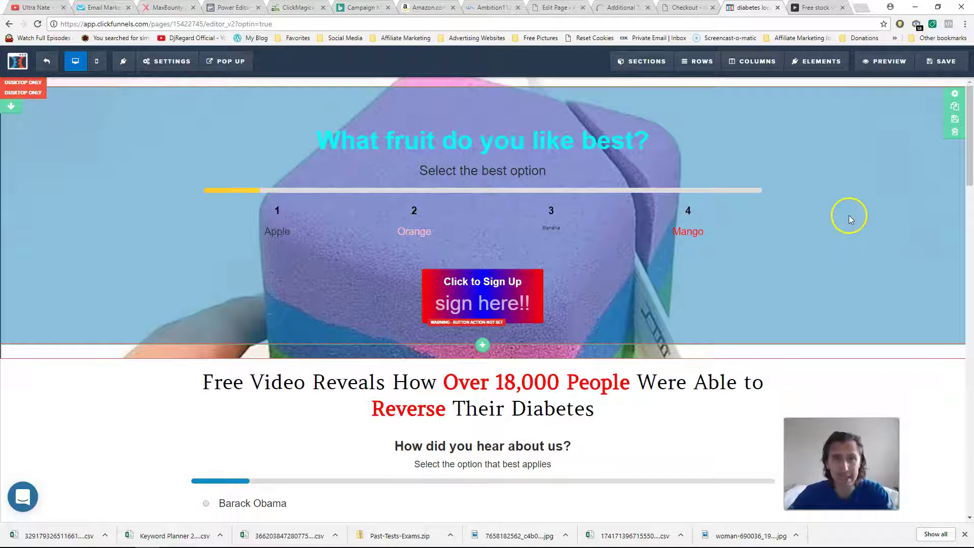